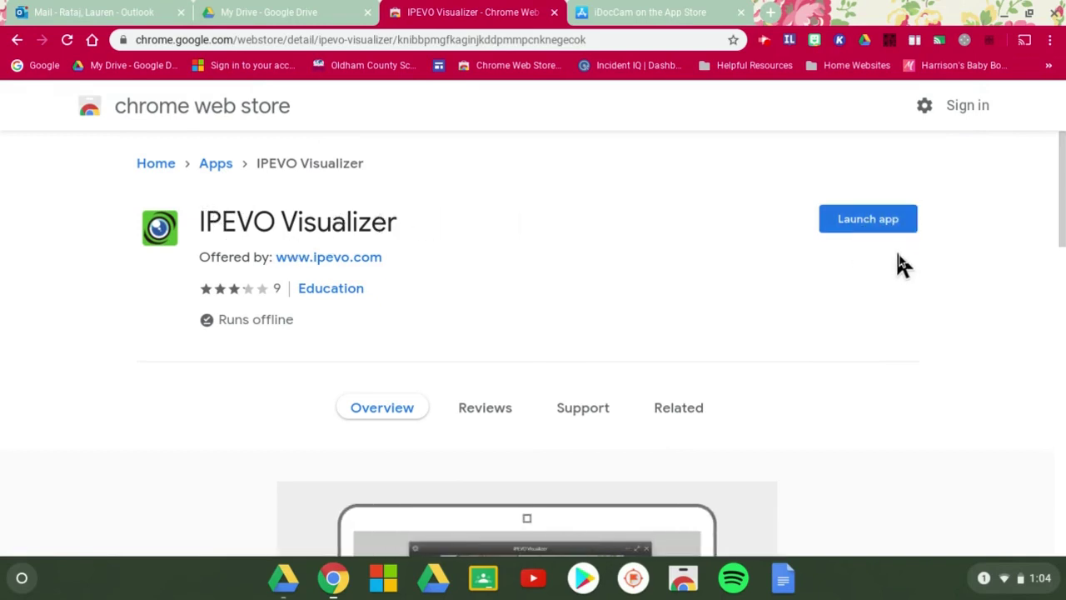
Look over the Chrome Web Store page for IPEVO Visualizer and the App Store page for iDocCam
left_click(23, 579)
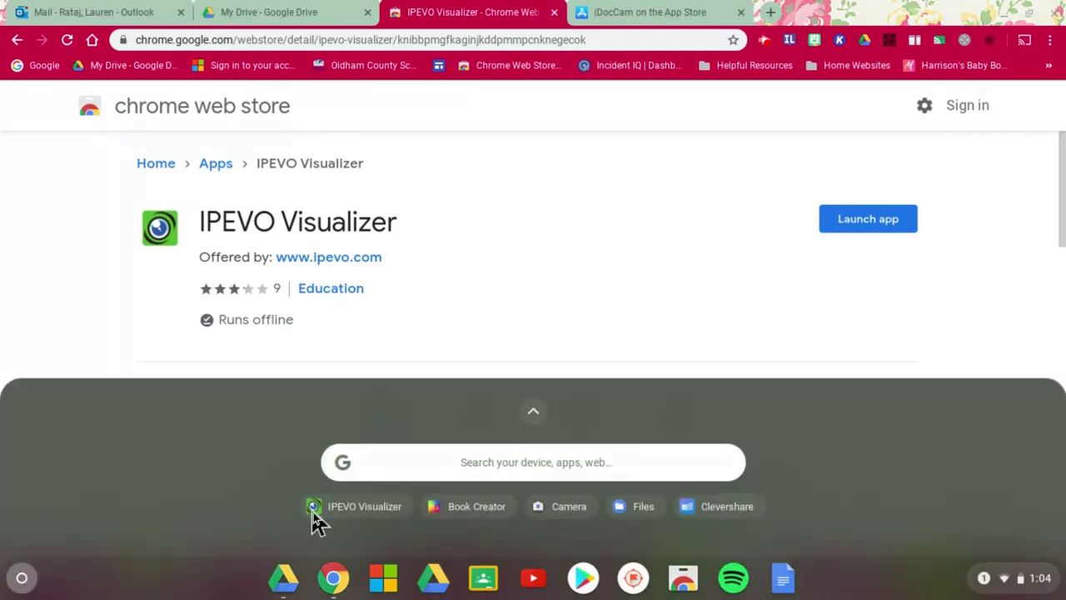
left_click(971, 292)
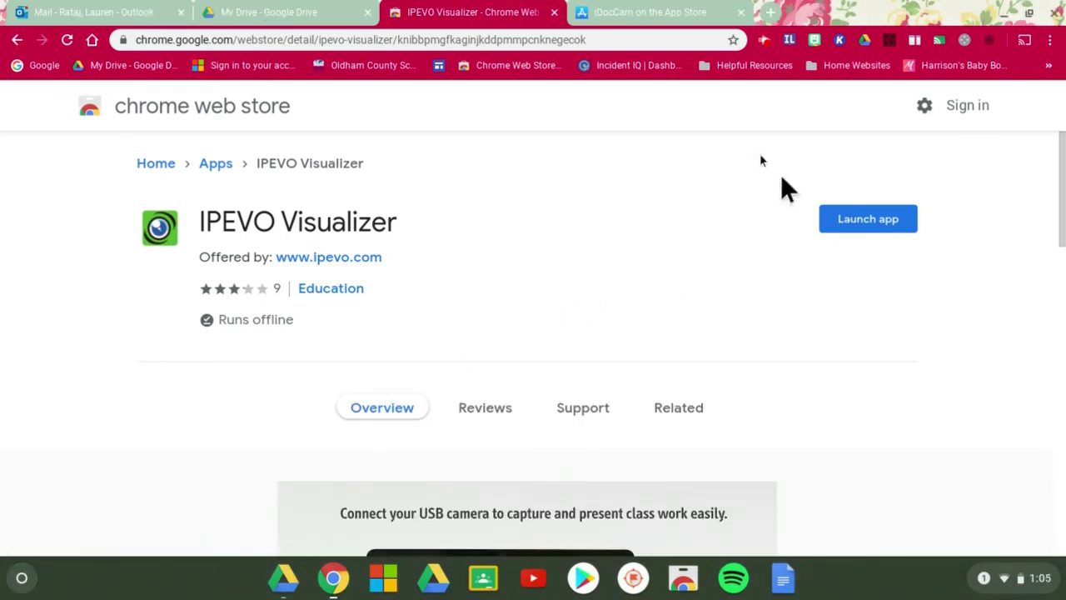
left_click(643, 11)
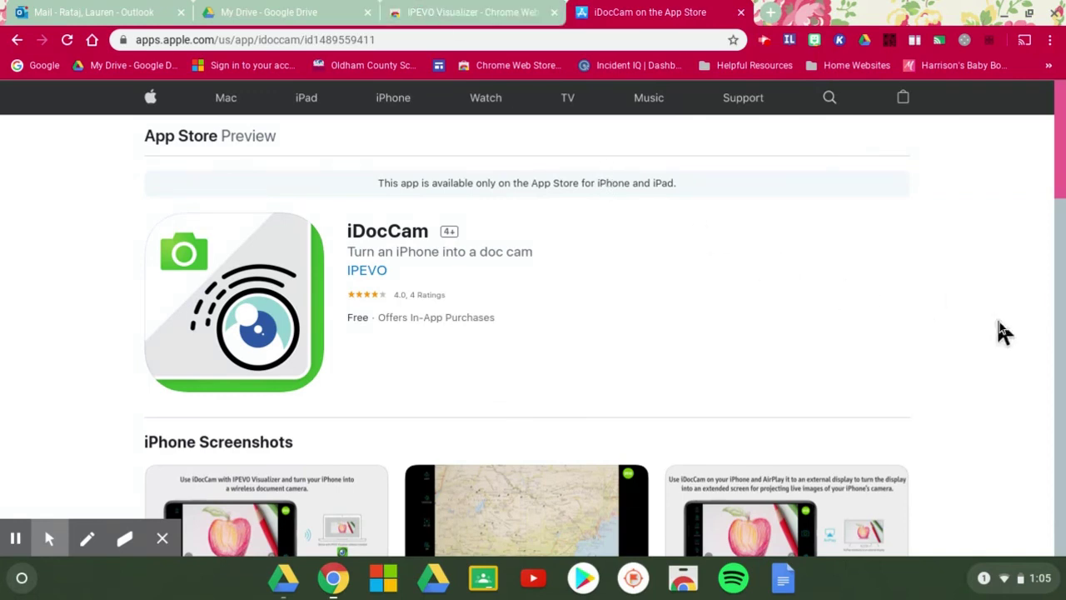
left_click(470, 16)
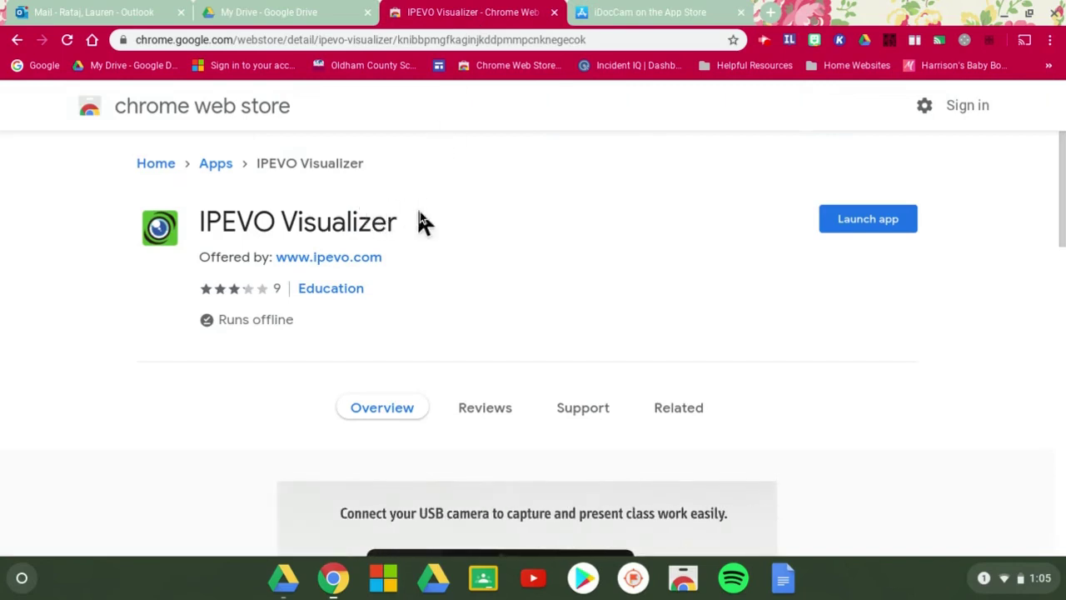
left_click(618, 17)
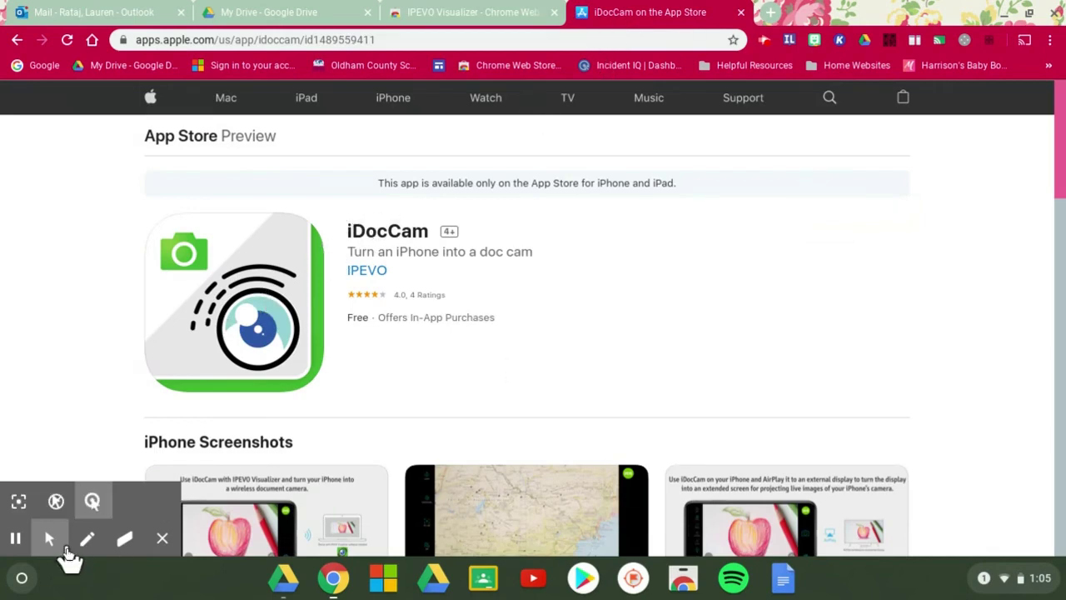
Launch the IPEVO Visualizer app from the device's apps
left_click(22, 578)
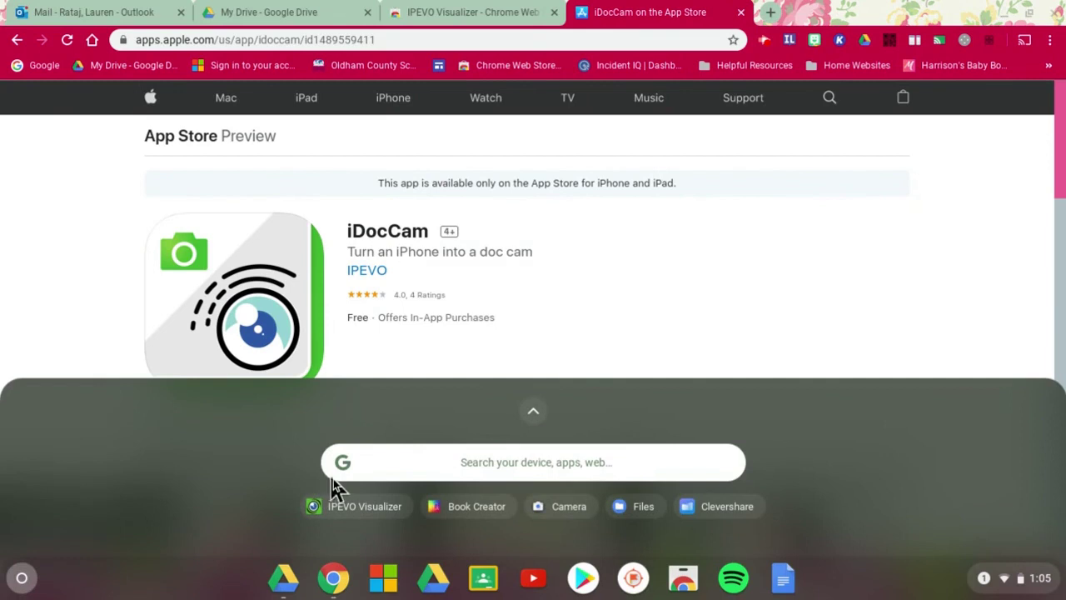
left_click(338, 510)
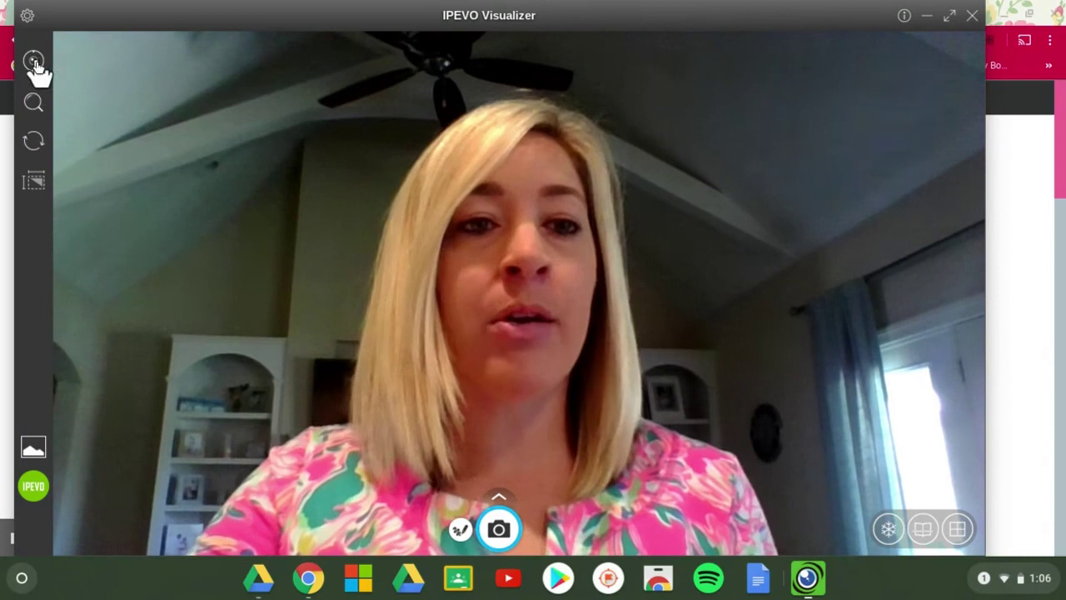
Select the iPhone as the camera source and refocus its picture on the printed page
left_click(33, 62)
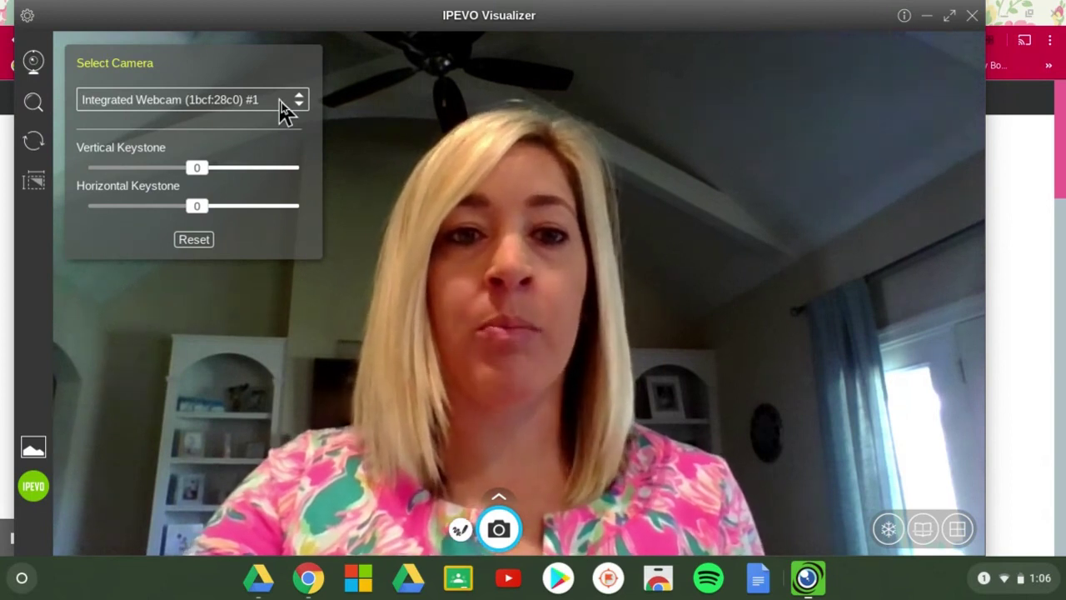
left_click(280, 99)
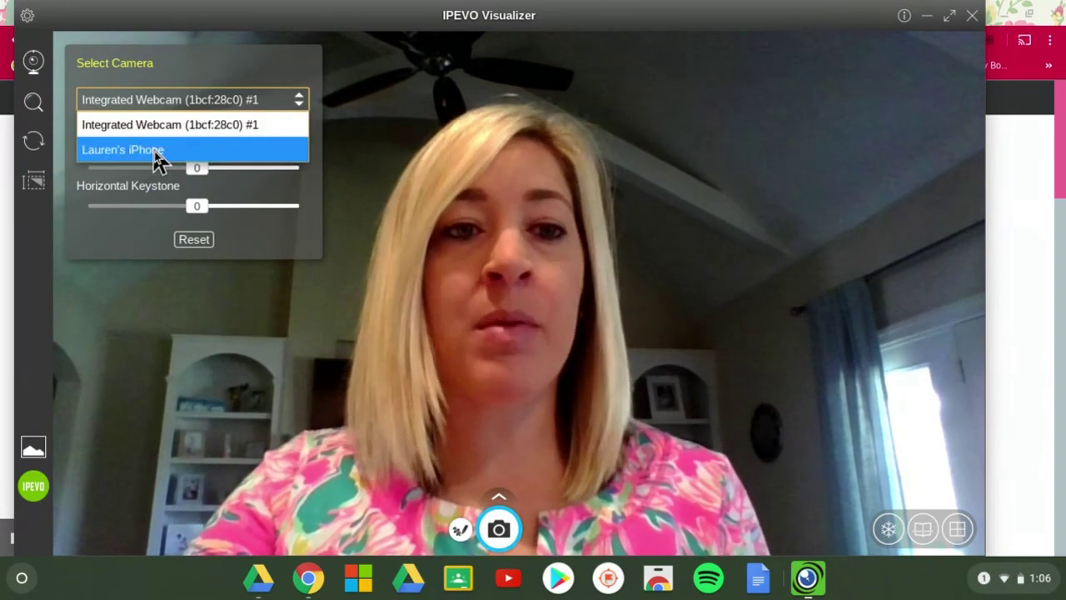
left_click(153, 163)
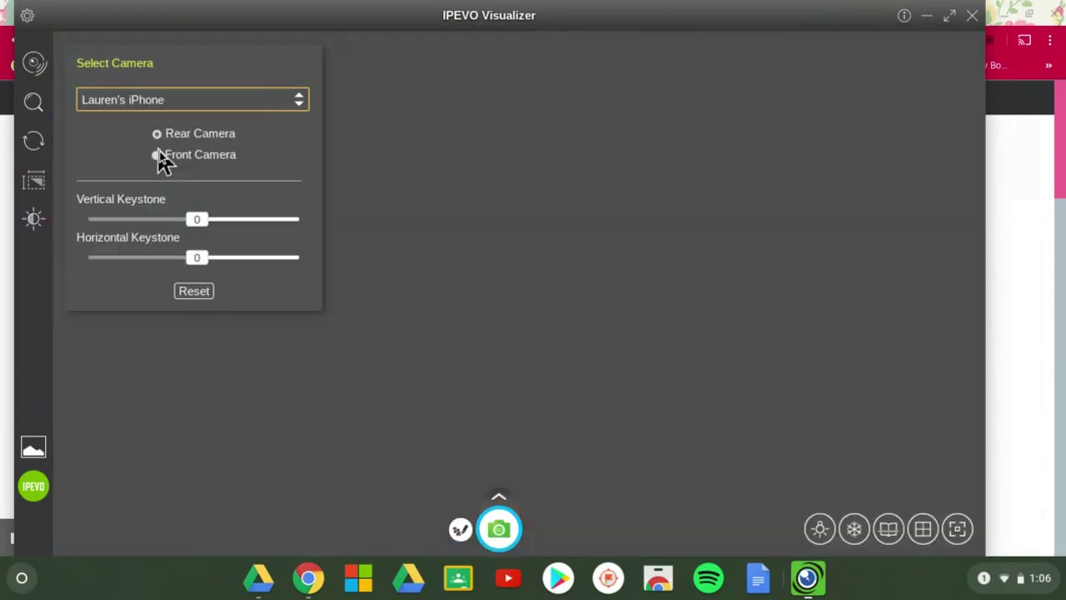
left_click(344, 265)
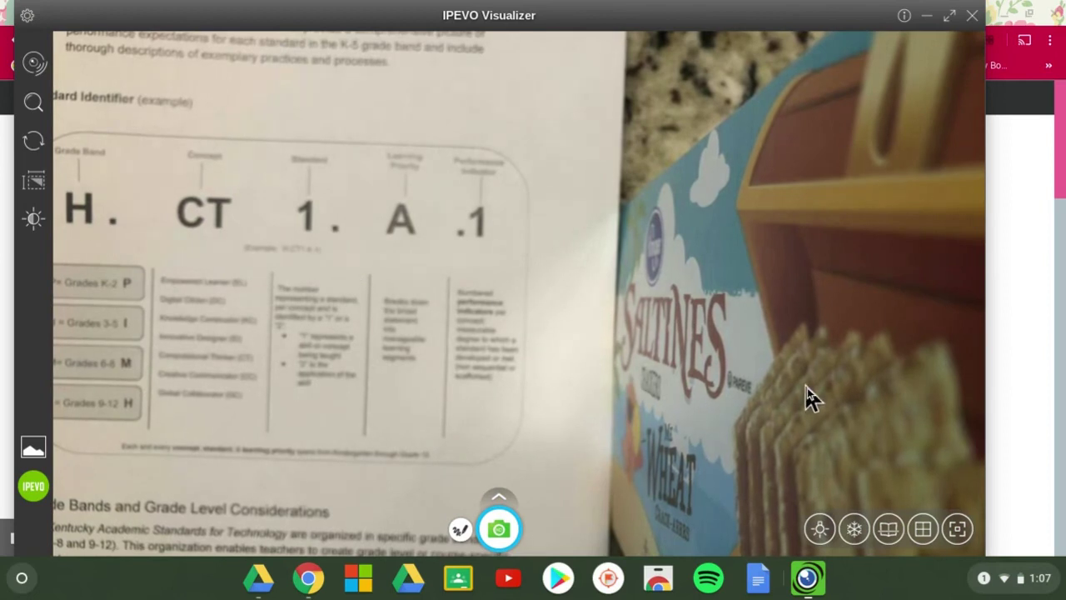
left_click(960, 533)
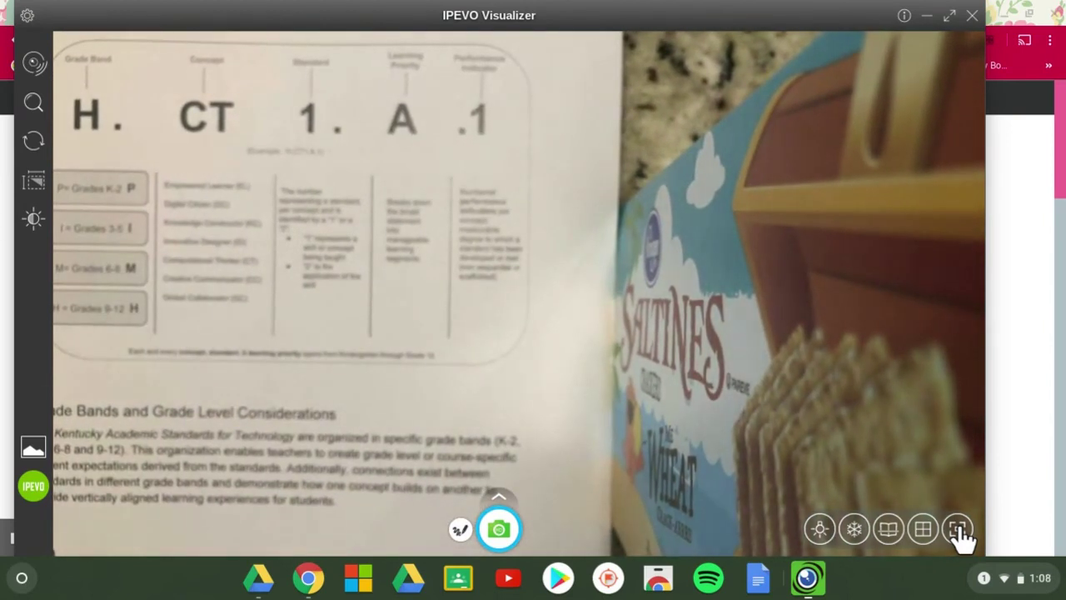
Examine the zoom, rotate and mirror, resolution and exposure options for the camera picture
left_click(32, 104)
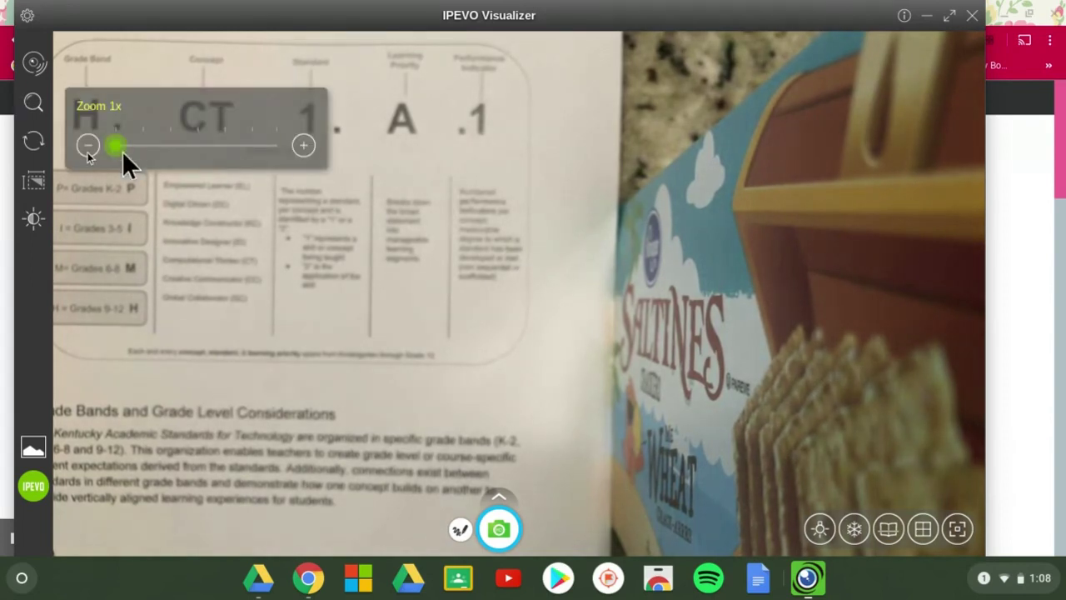
left_click(31, 144)
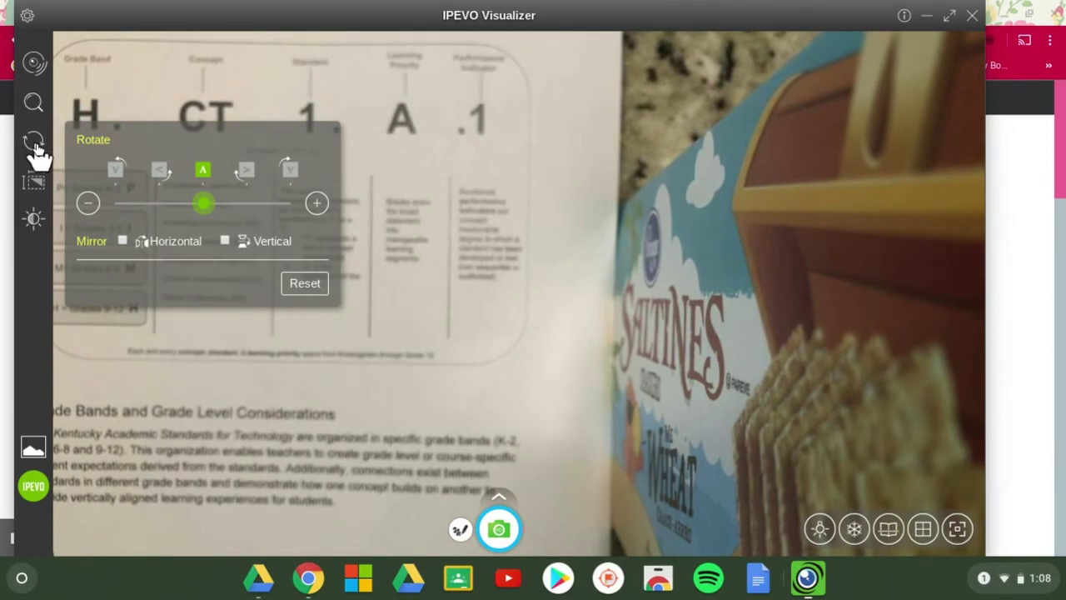
left_click(35, 182)
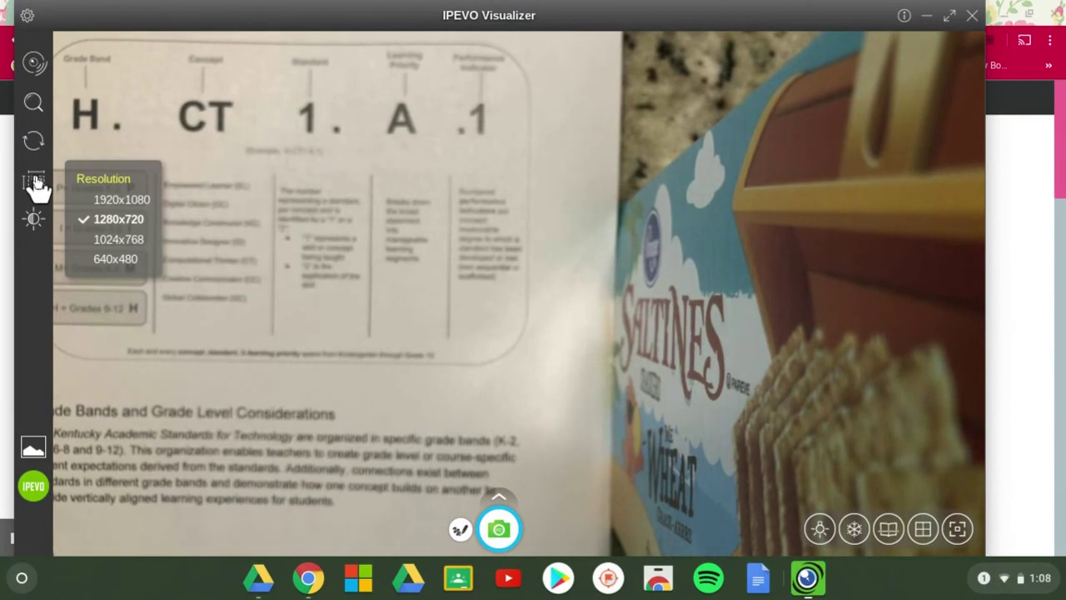
left_click(33, 220)
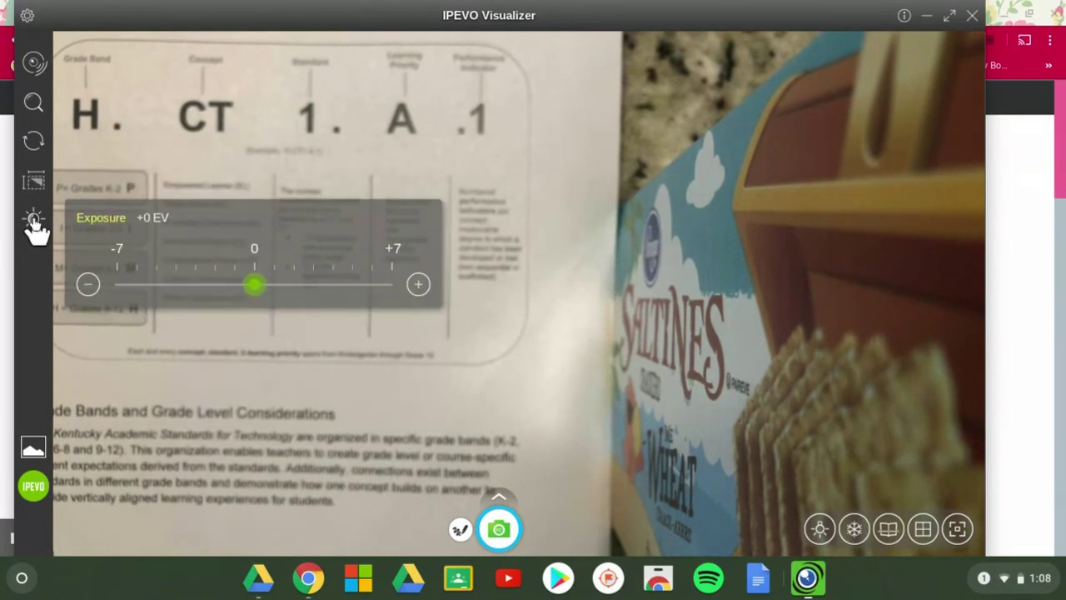
left_click(472, 158)
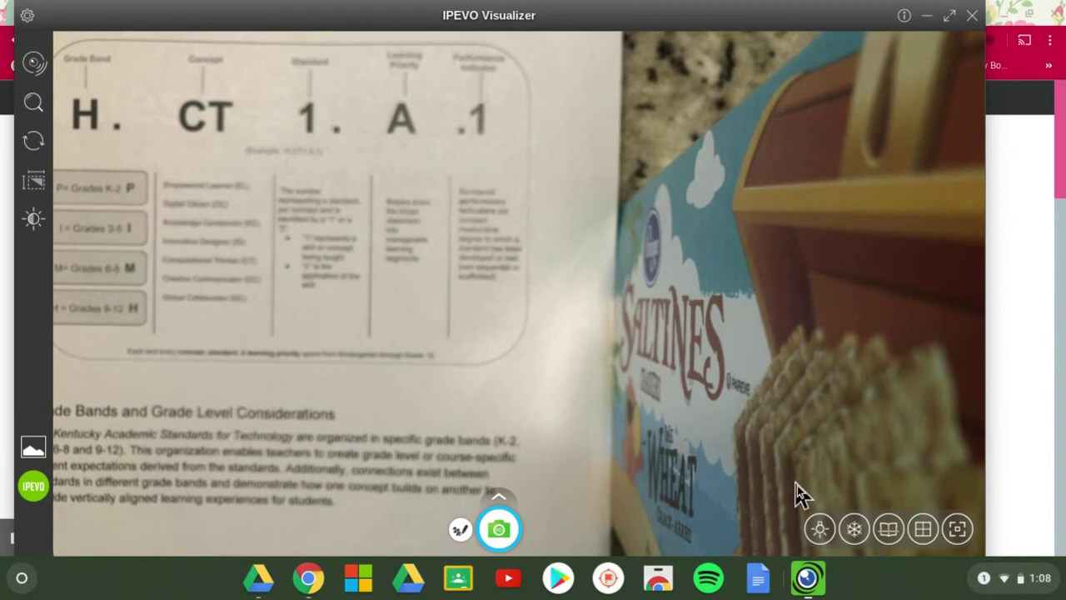
Turn the phone's light on and off again, and freeze and unfreeze the live picture
left_click(821, 533)
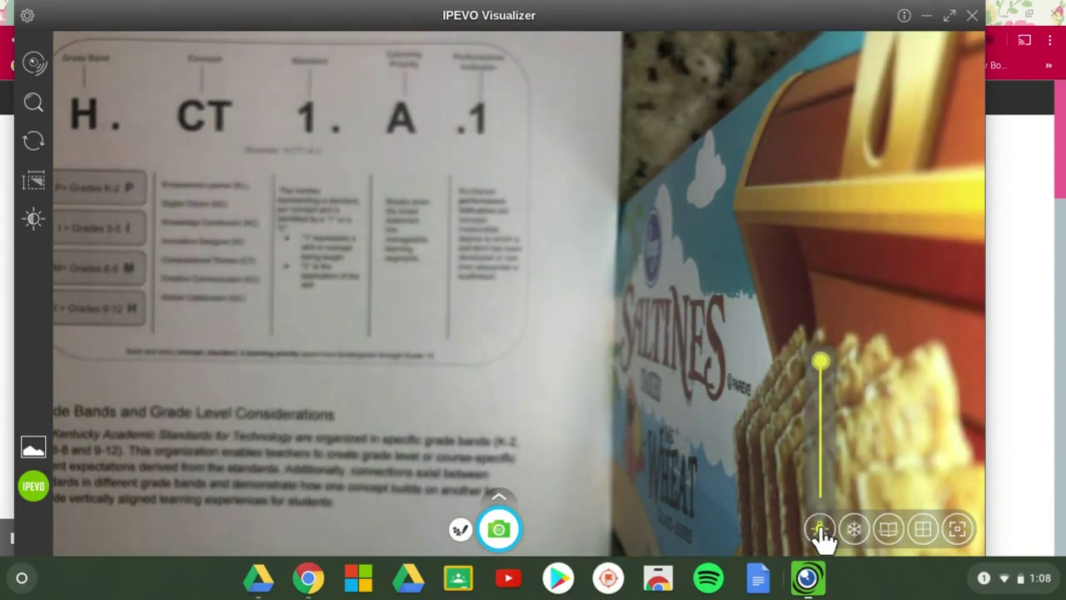
left_click(821, 533)
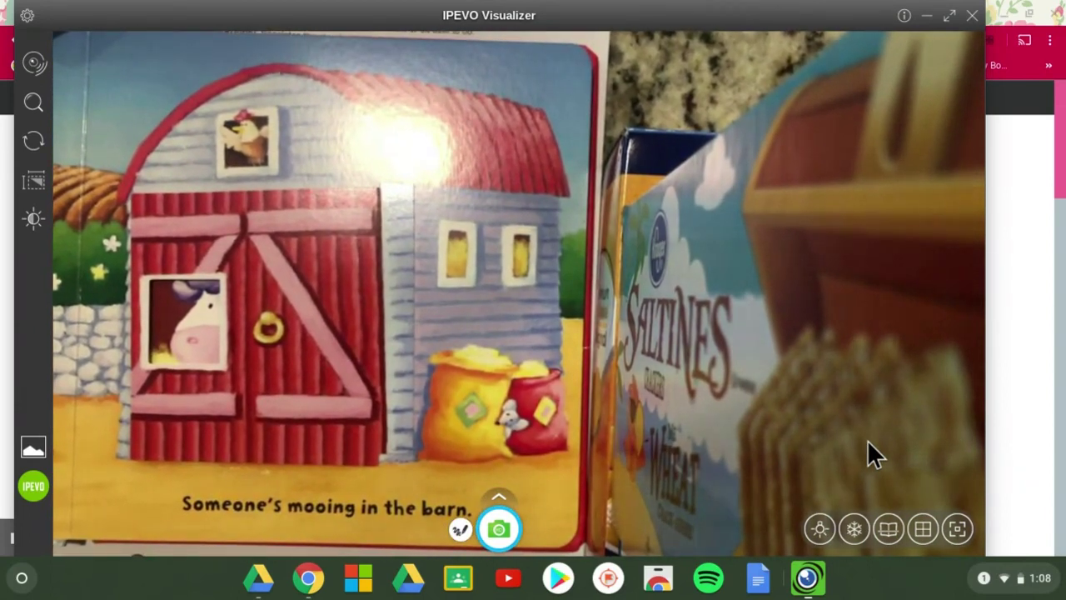
left_click(855, 532)
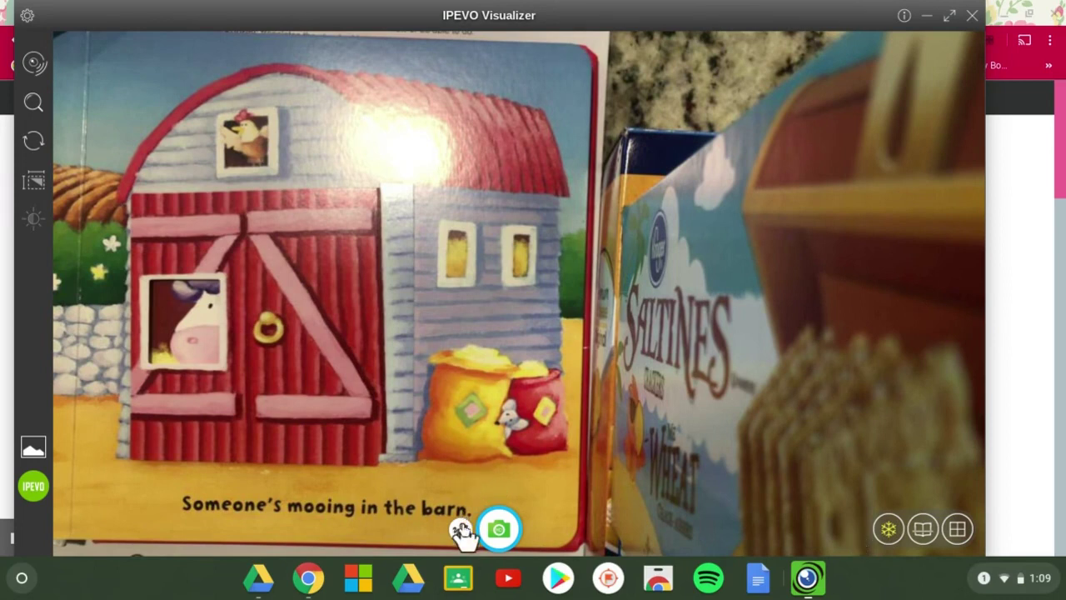
left_click(888, 531)
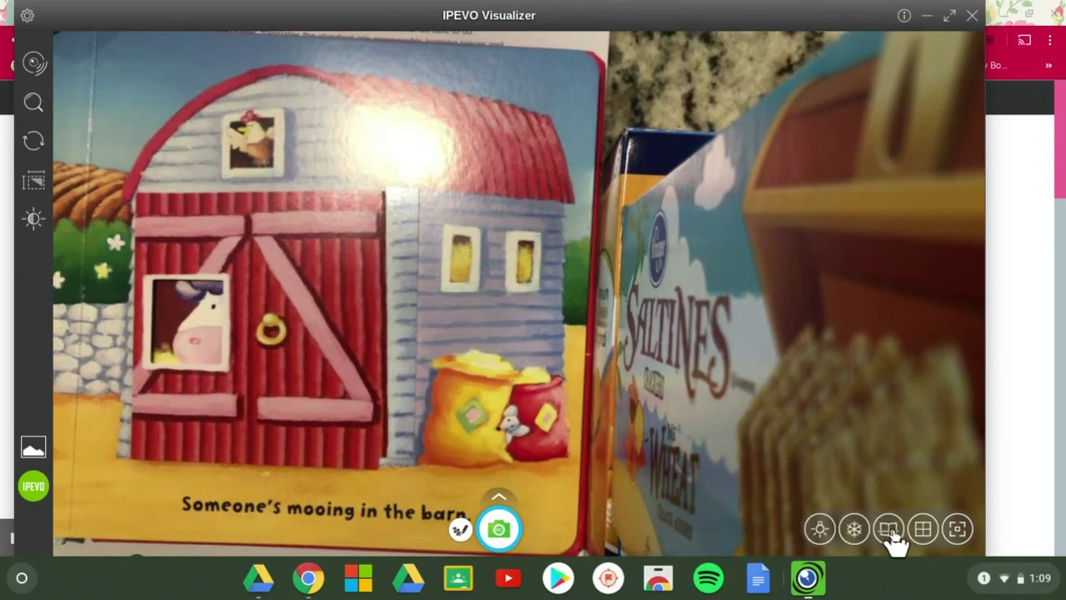
left_click(890, 531)
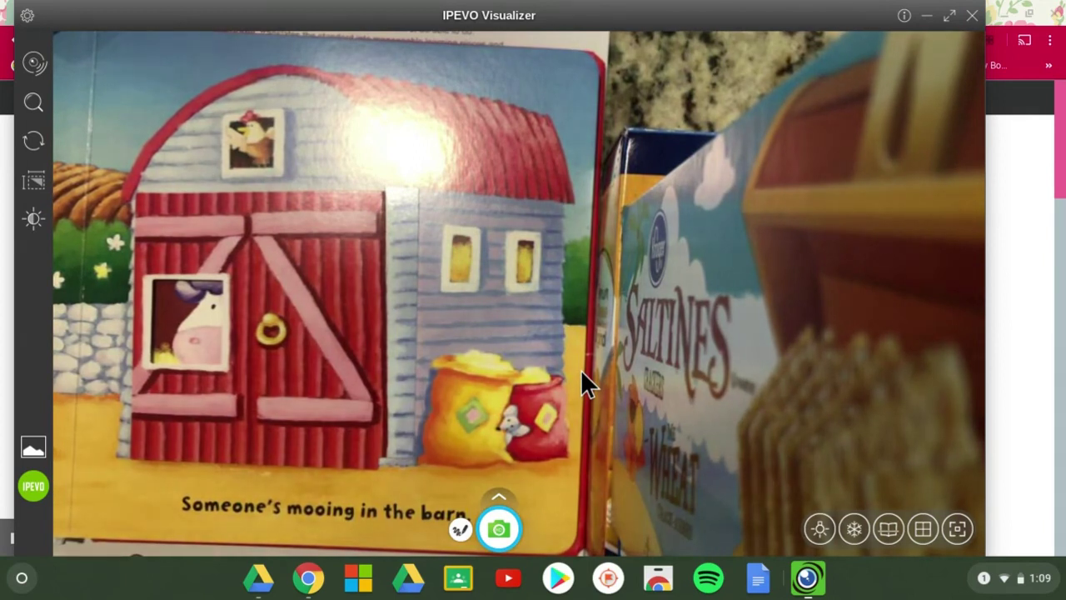
Enable annotation with a blue pen and draw a loop around the barn's small window beside the red doors
left_click(459, 531)
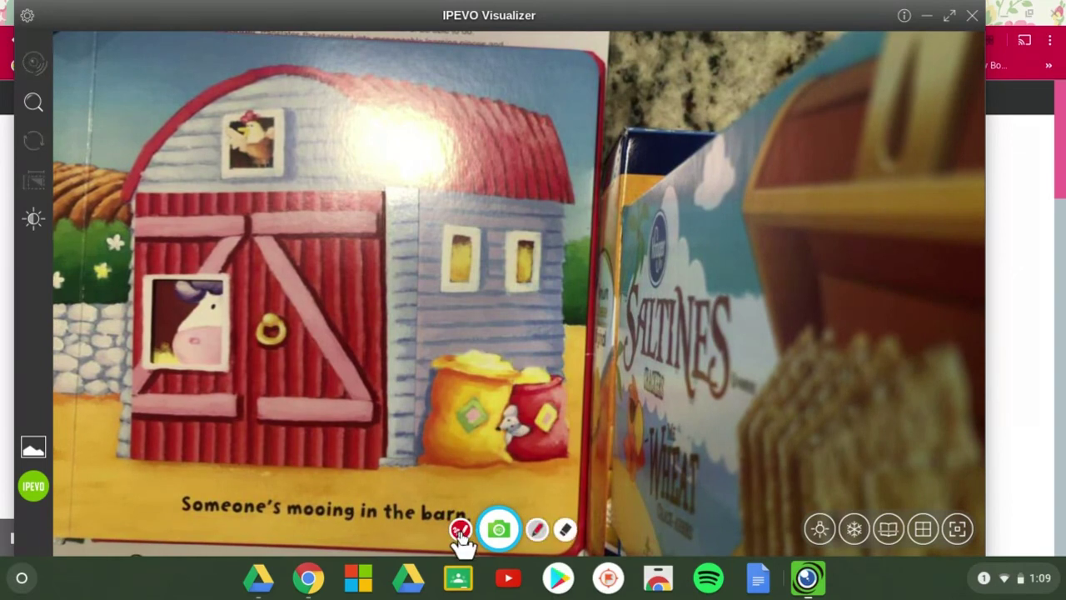
left_click(537, 531)
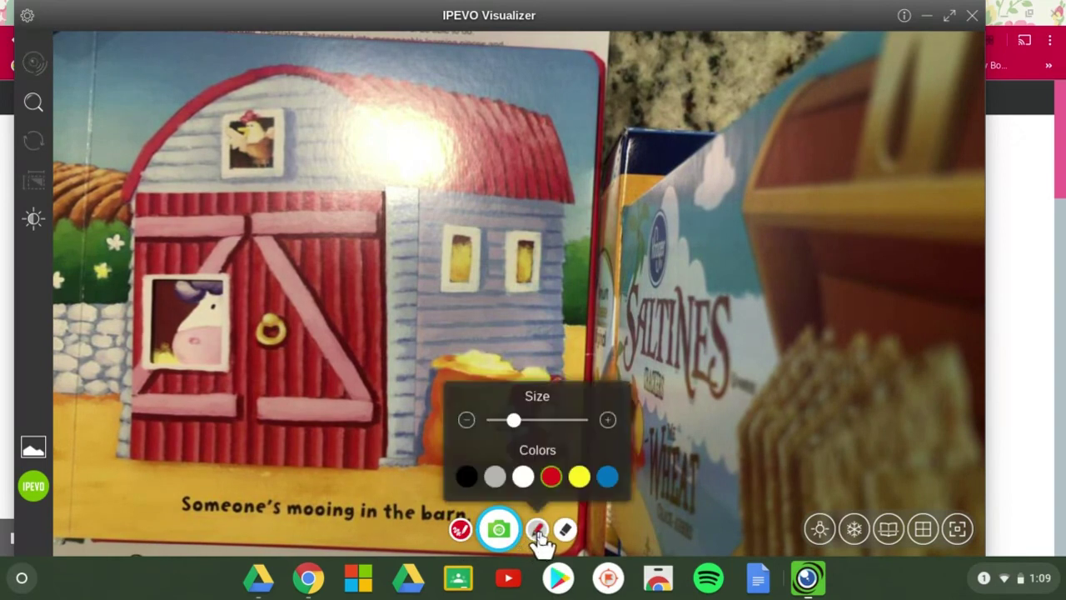
left_click(607, 476)
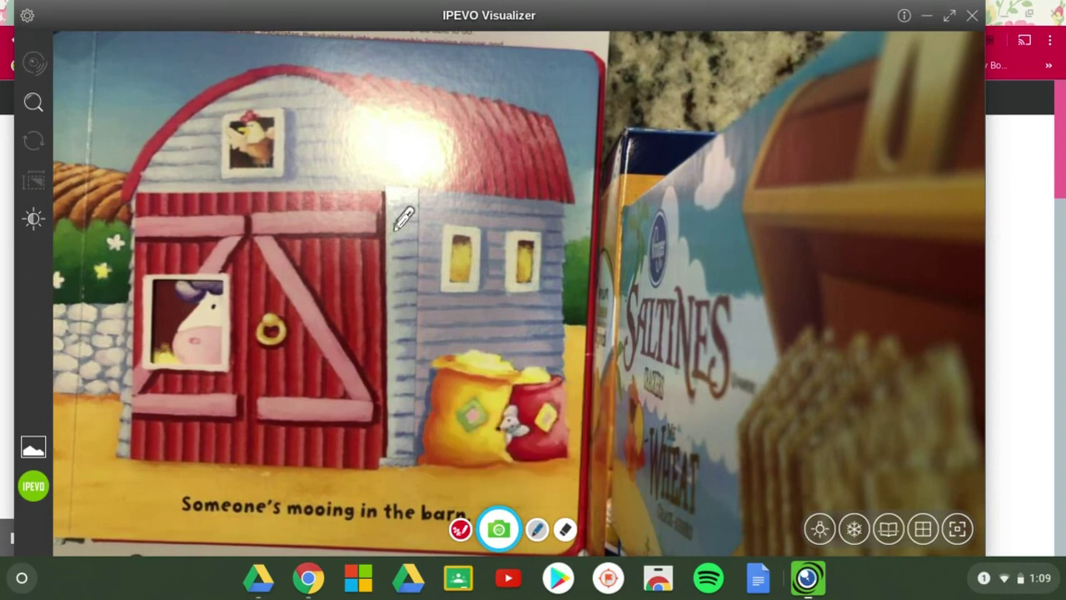
mouse_move(390, 233)
left_mouse_down()
mouse_move(473, 210)
mouse_move(433, 194)
mouse_move(417, 248)
left_mouse_up()
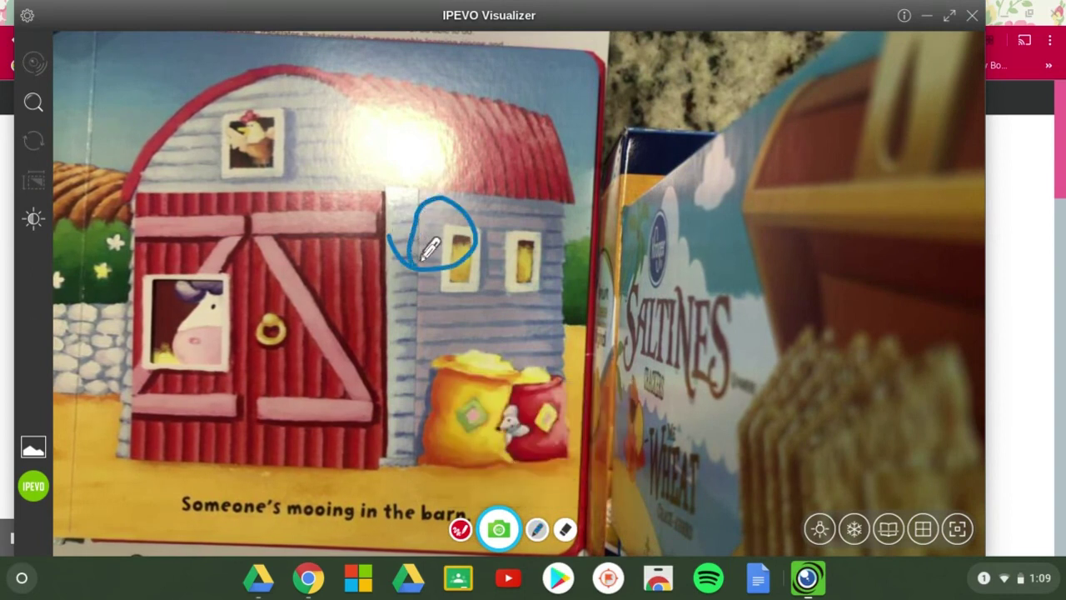
Switch the pen color to red and underline the word "Someone's" in the book's caption
left_click(537, 532)
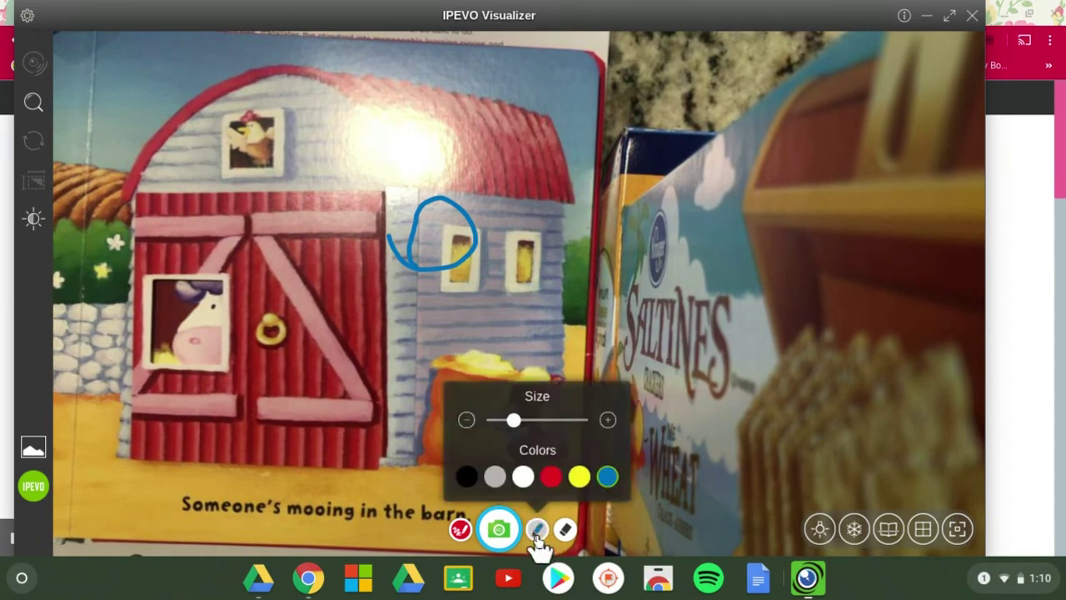
left_click(551, 477)
left_click_drag(173, 521, 283, 522)
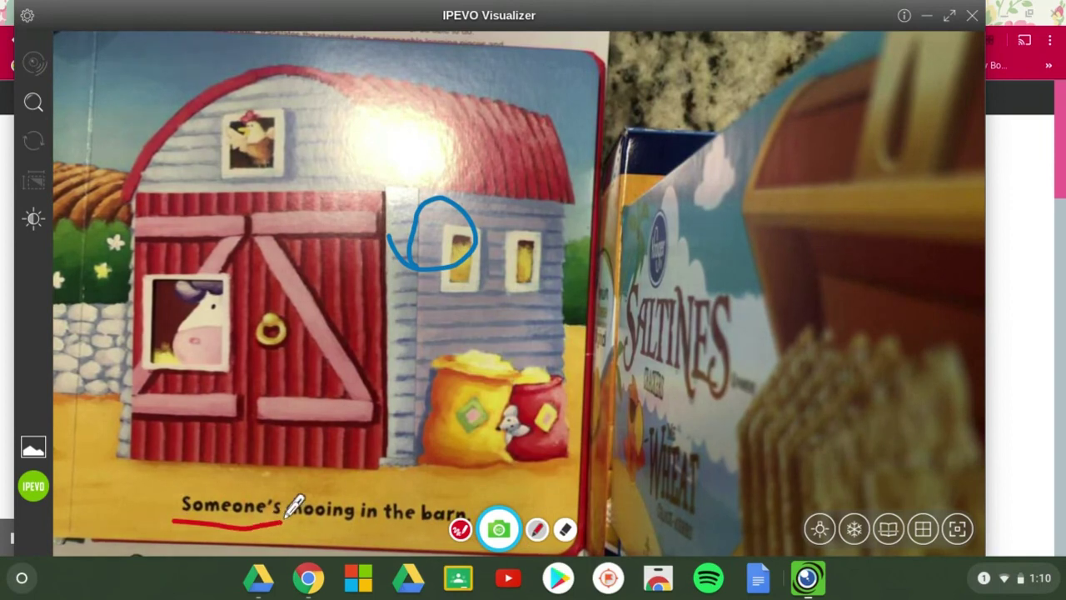
Erase the lower part of the blue loop around the barn window
left_click(565, 533)
mouse_move(426, 265)
left_mouse_down()
mouse_move(409, 262)
mouse_move(440, 267)
left_mouse_up()
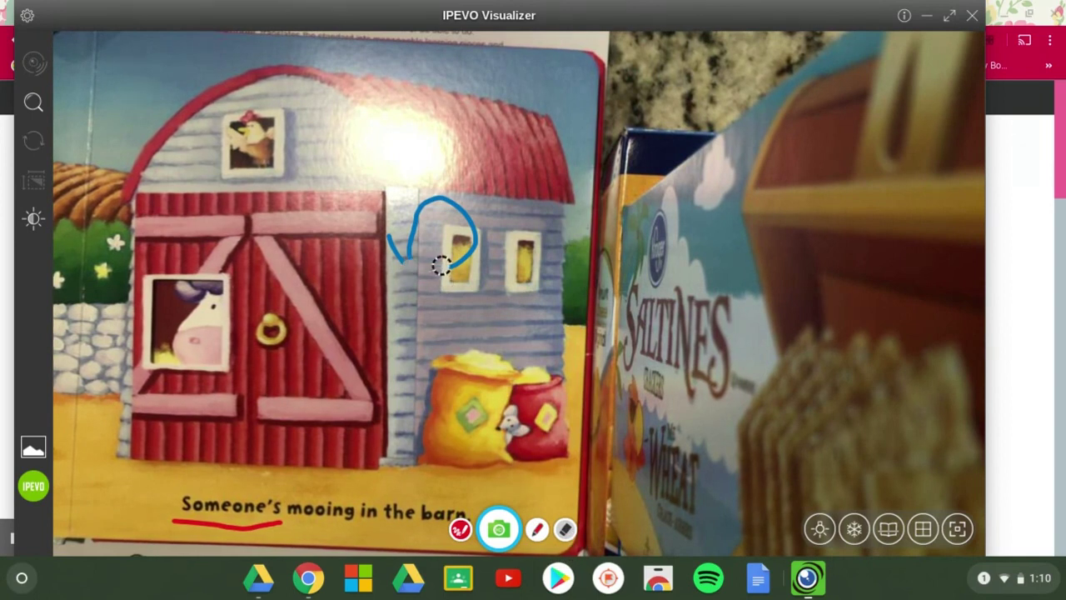
Enlarge the eraser, and clear all annotations from the picture and leave drawing mode
left_click(565, 531)
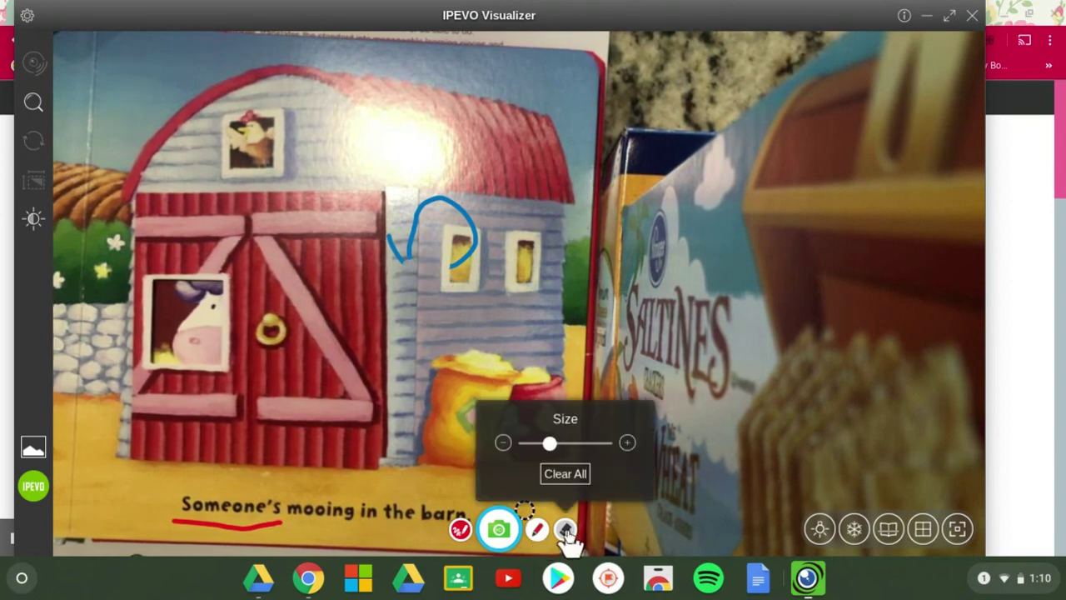
left_click(630, 448)
left_click(630, 447)
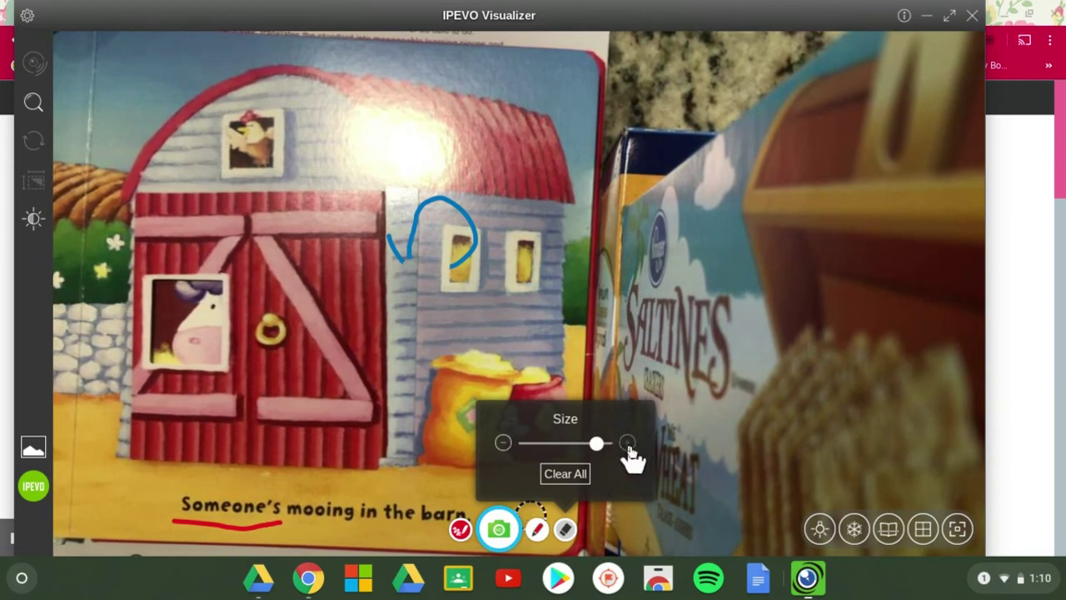
left_click(583, 478)
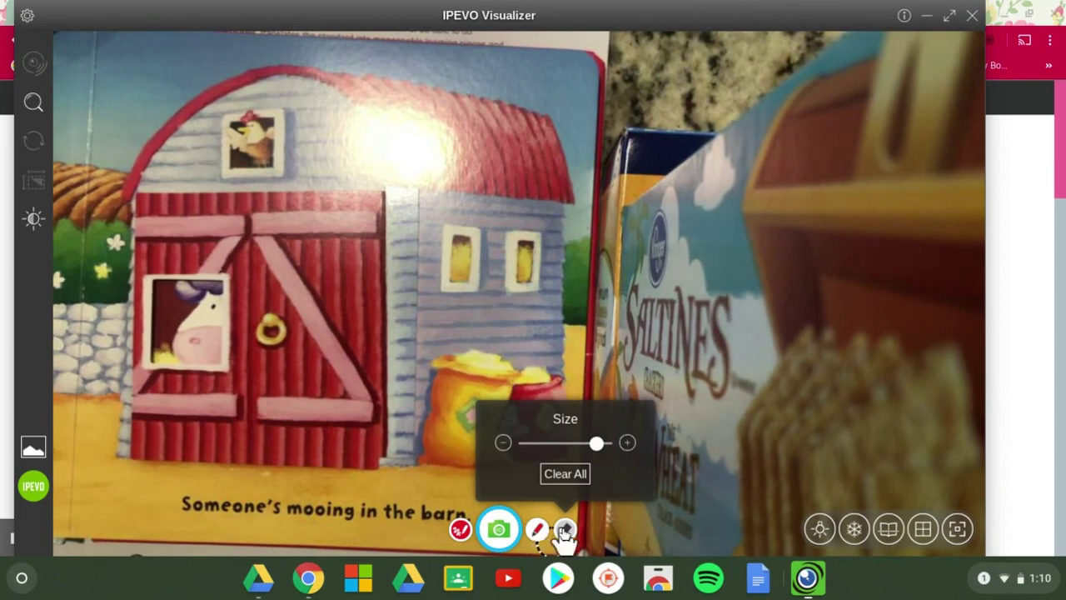
left_click(460, 529)
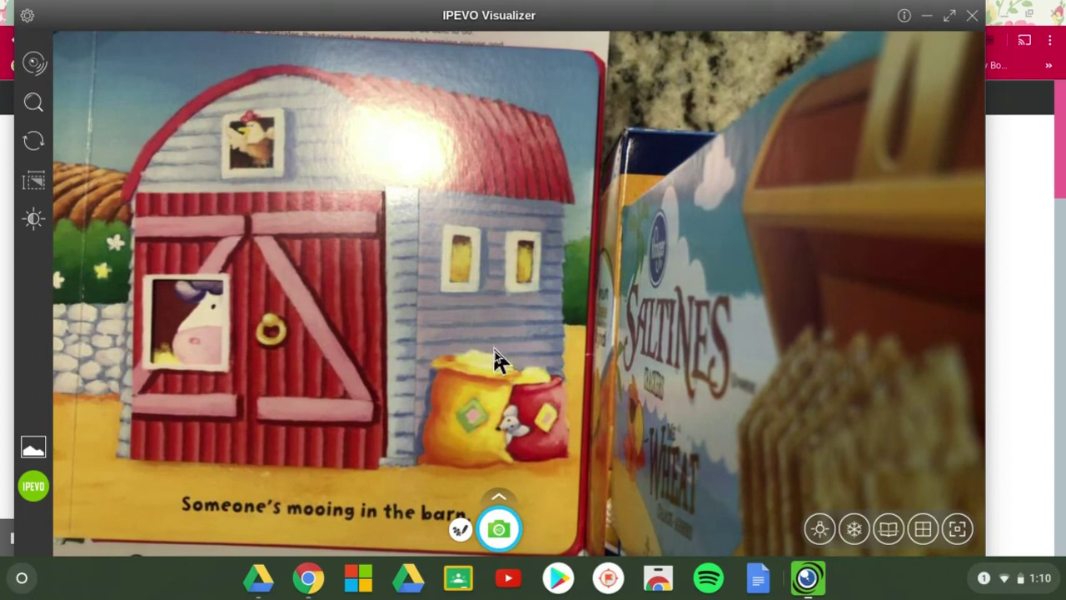
Set the capture mode to Snapshot
left_click(501, 500)
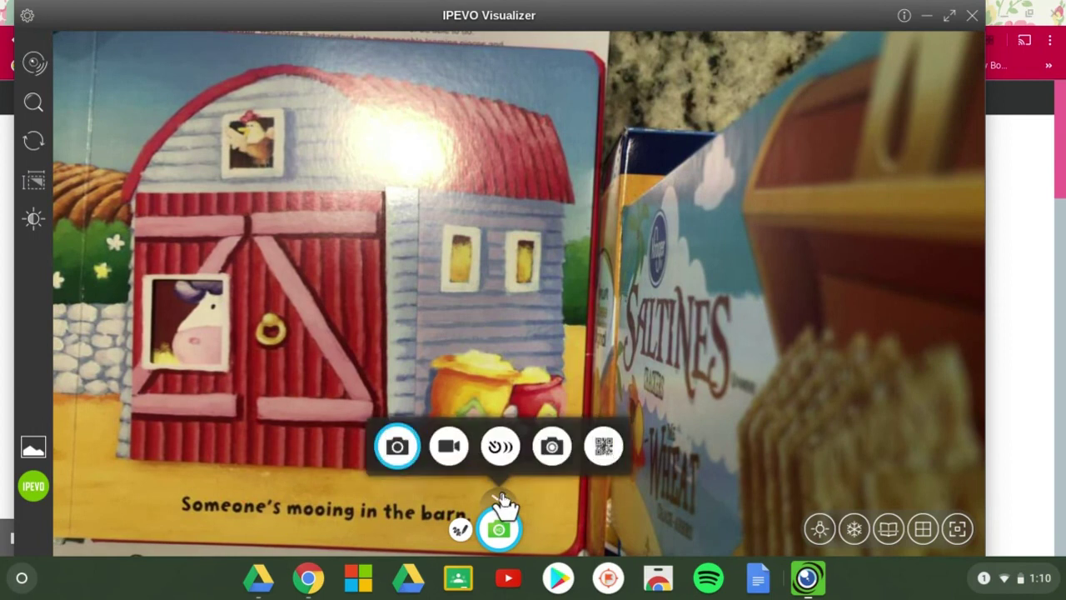
left_click(398, 450)
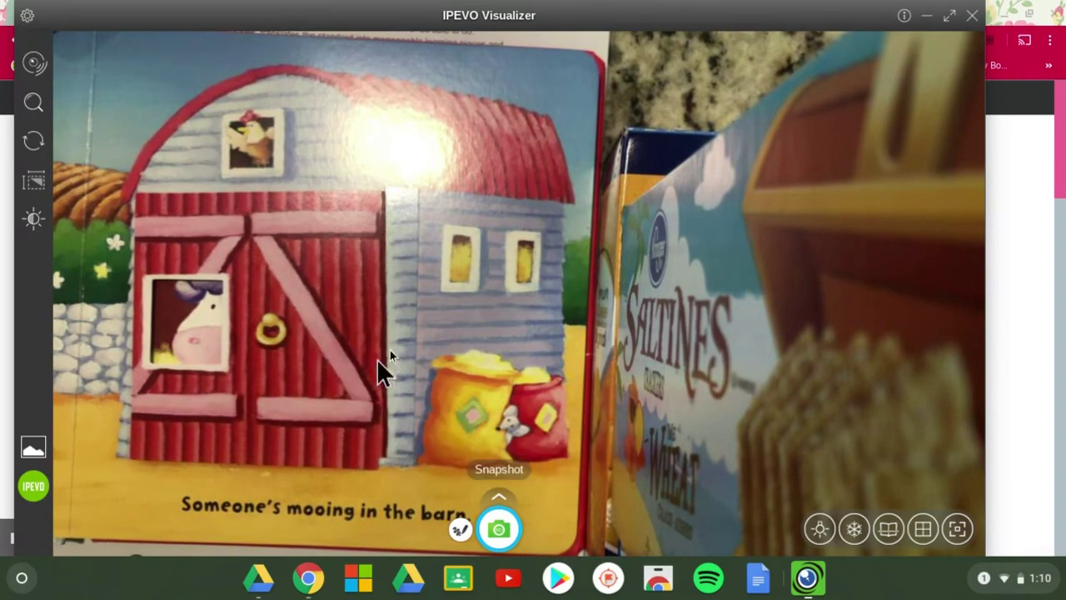
Check the gallery of captured images and return to the live camera view
left_click(499, 501)
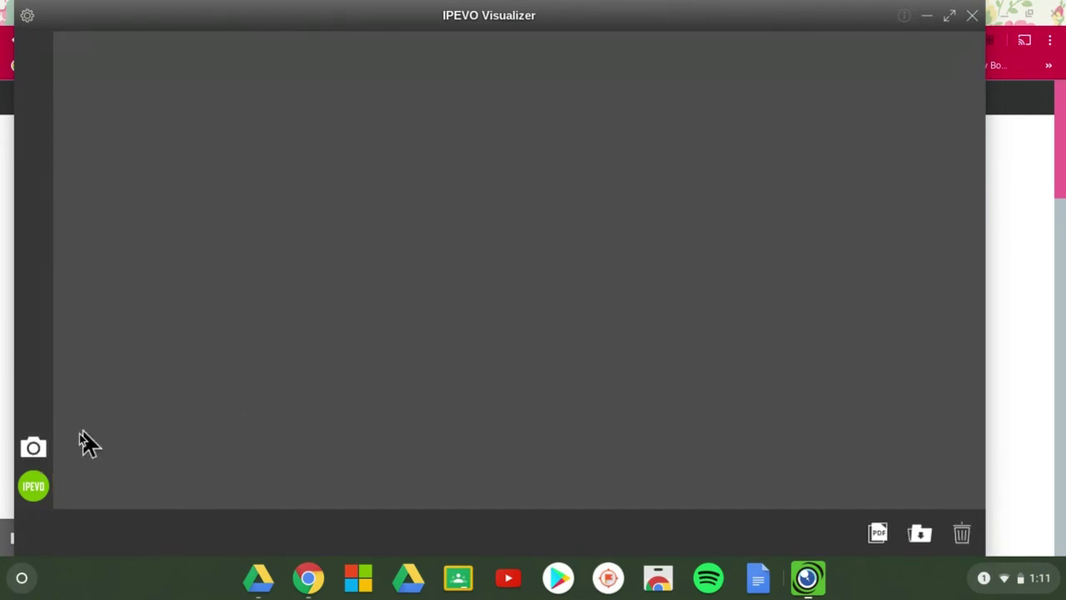
left_click(35, 452)
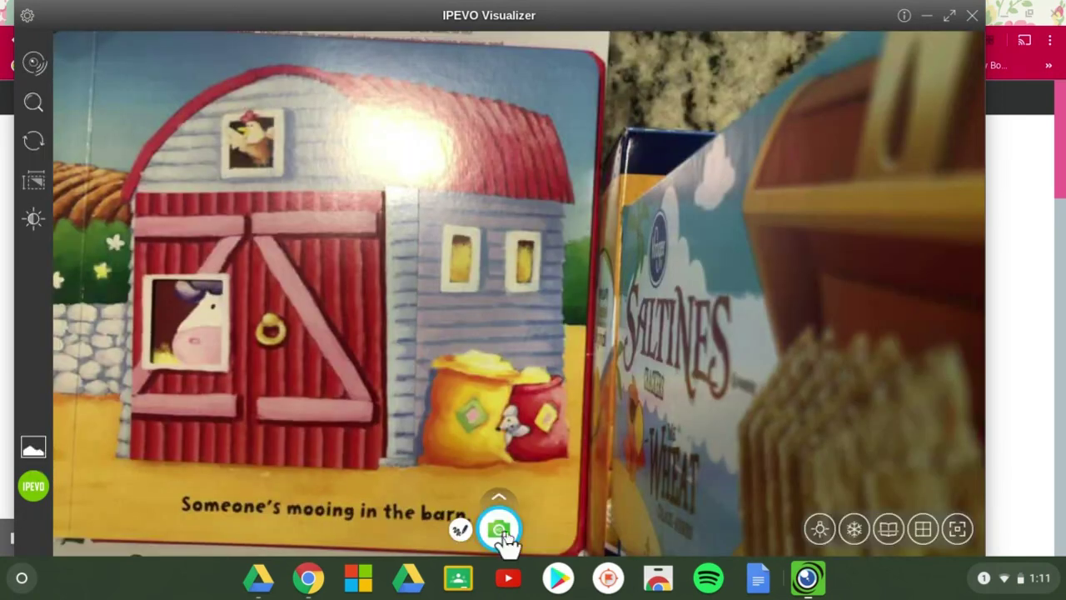
Capture the barn page in Snapshot mode, and view the picture in the gallery before returning to the live camera view
left_click(497, 498)
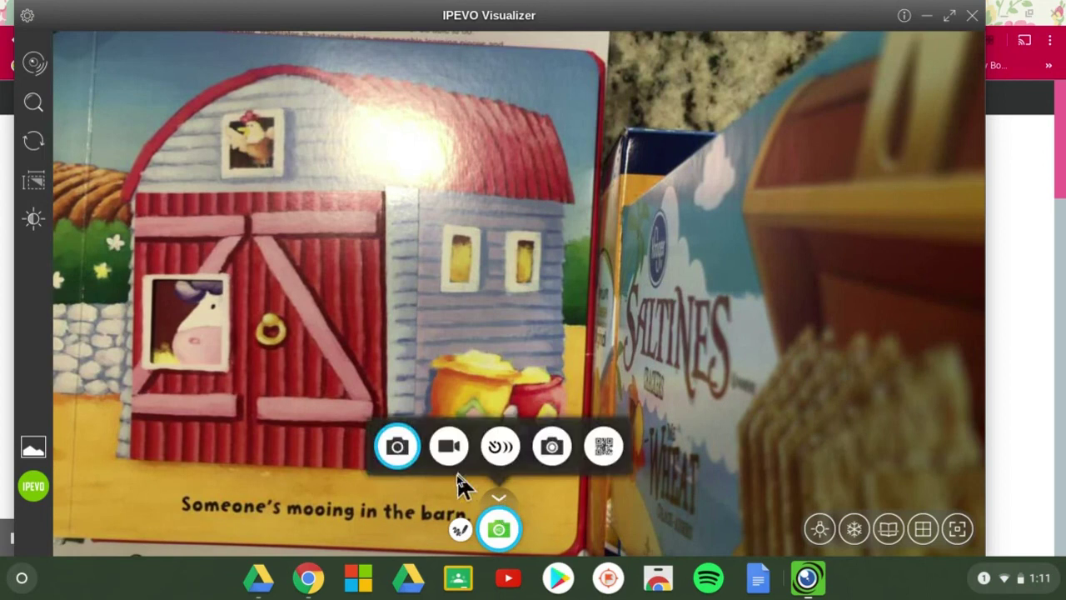
left_click(389, 448)
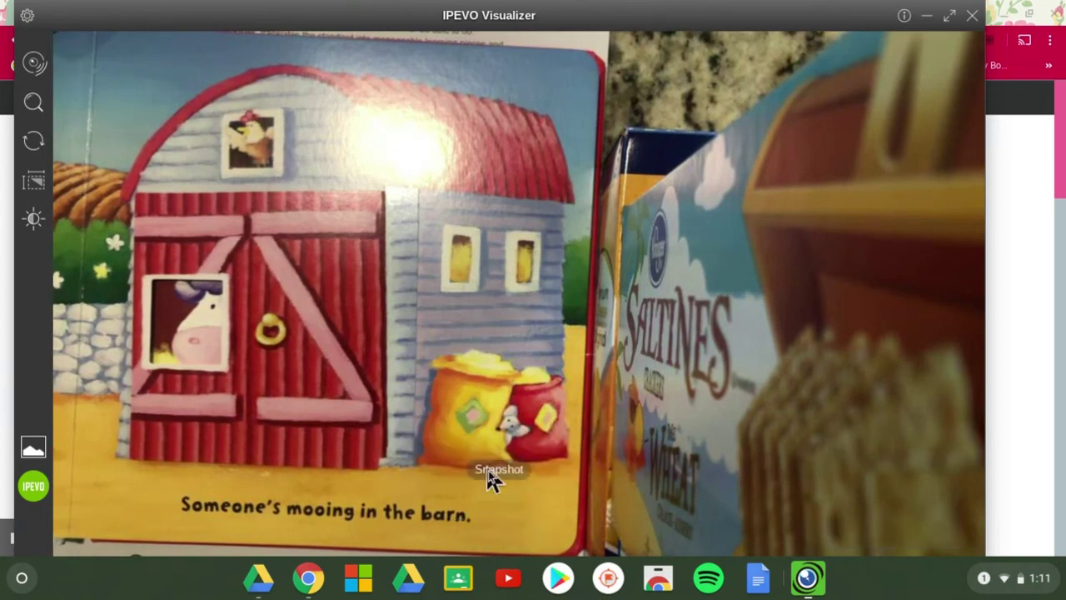
left_click(499, 530)
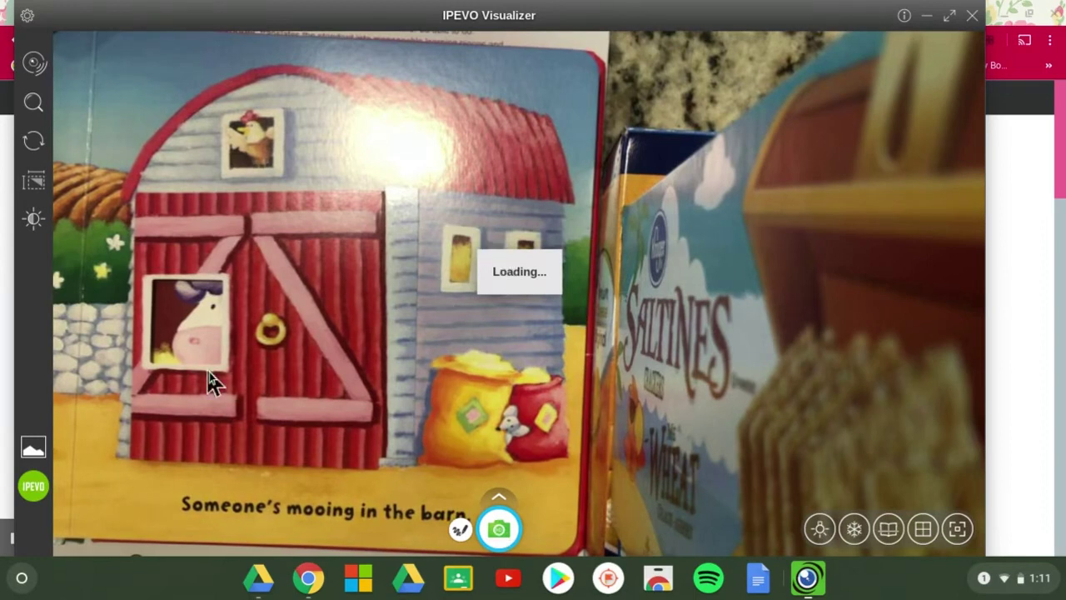
left_click(35, 448)
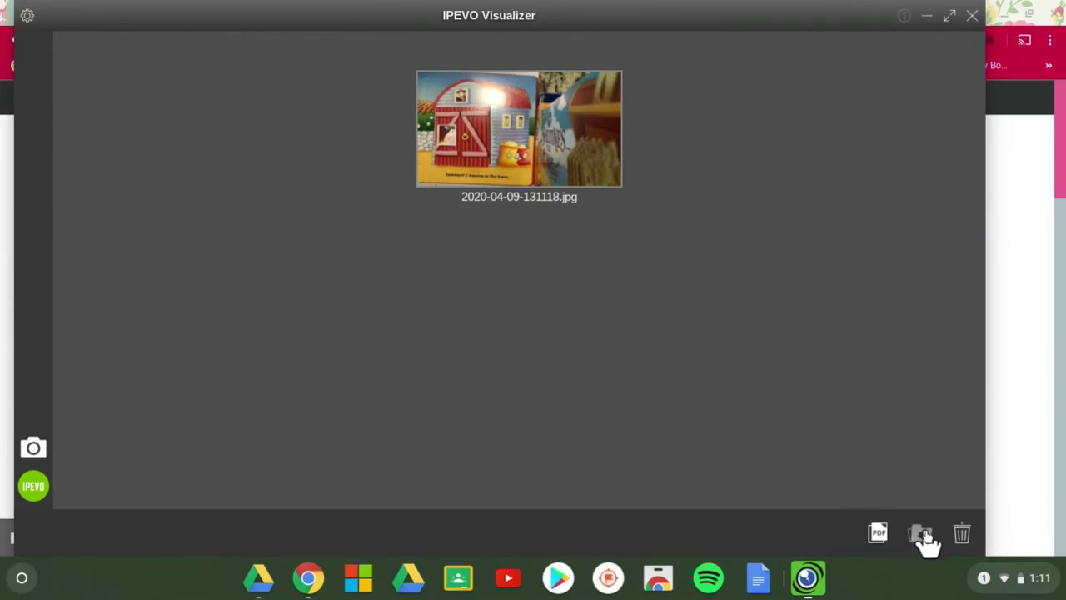
left_click(35, 450)
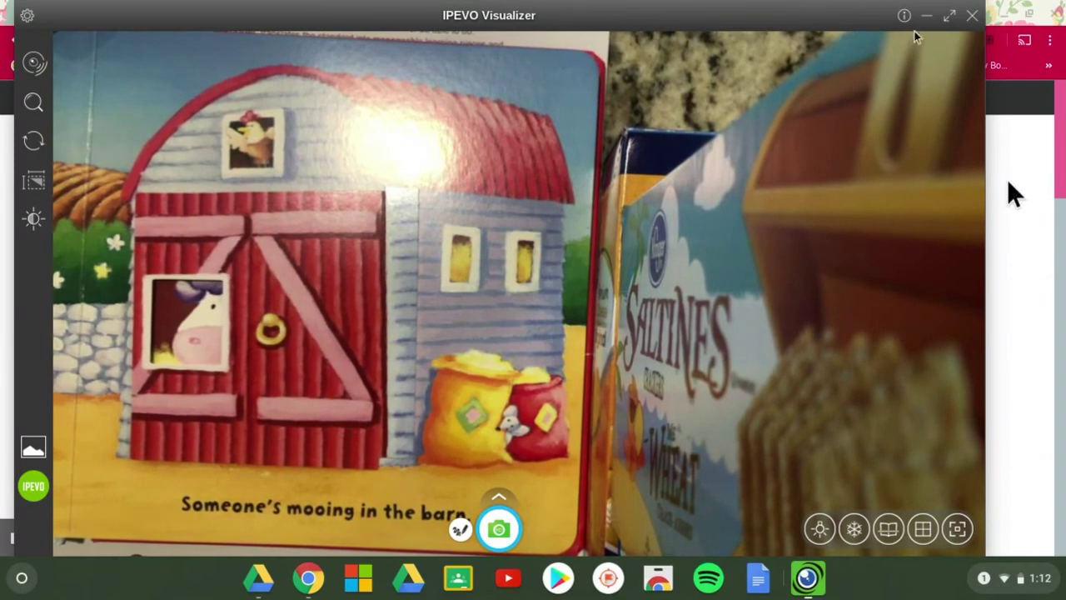
Switch to the Chrome browser and show the App Store page for iDocCam
left_click(1037, 287)
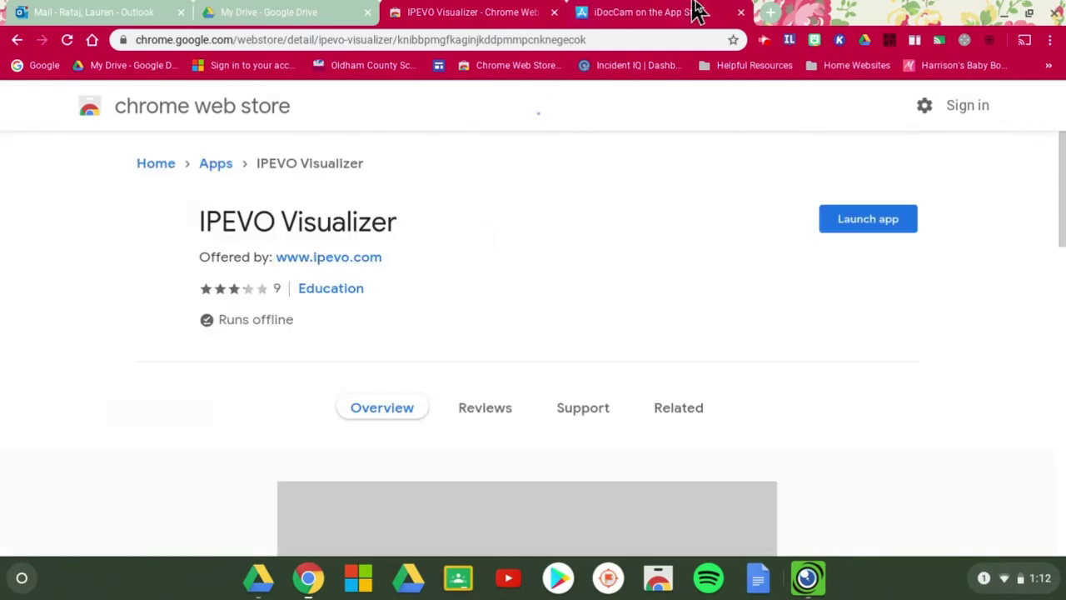
left_click(642, 15)
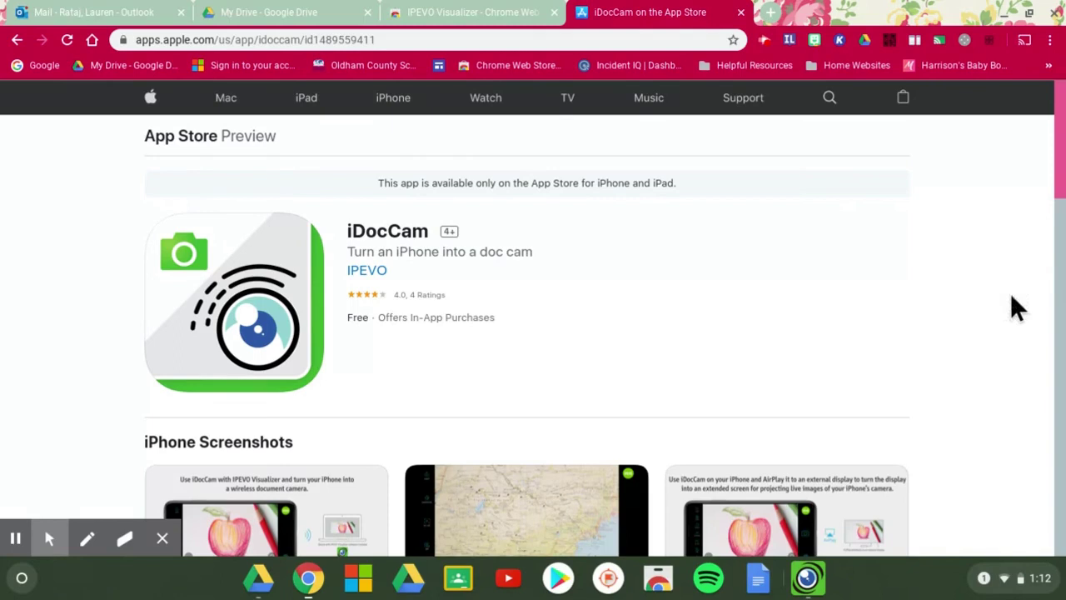
Switch to IPEVO Visualizer to review the available camera sources, and return to the iDocCam page in Chrome
left_click(820, 577)
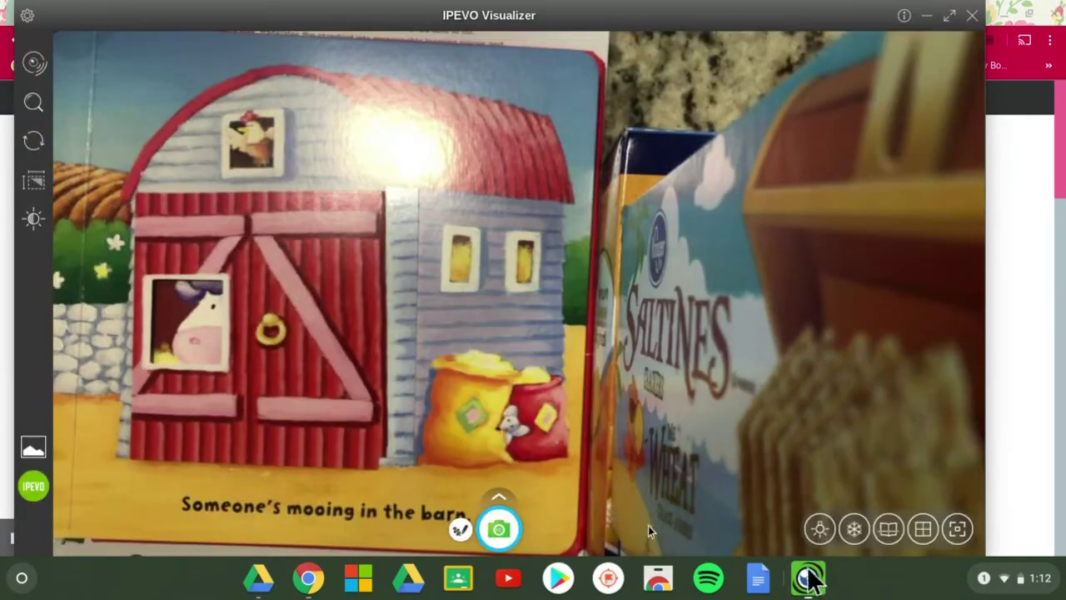
left_click(34, 65)
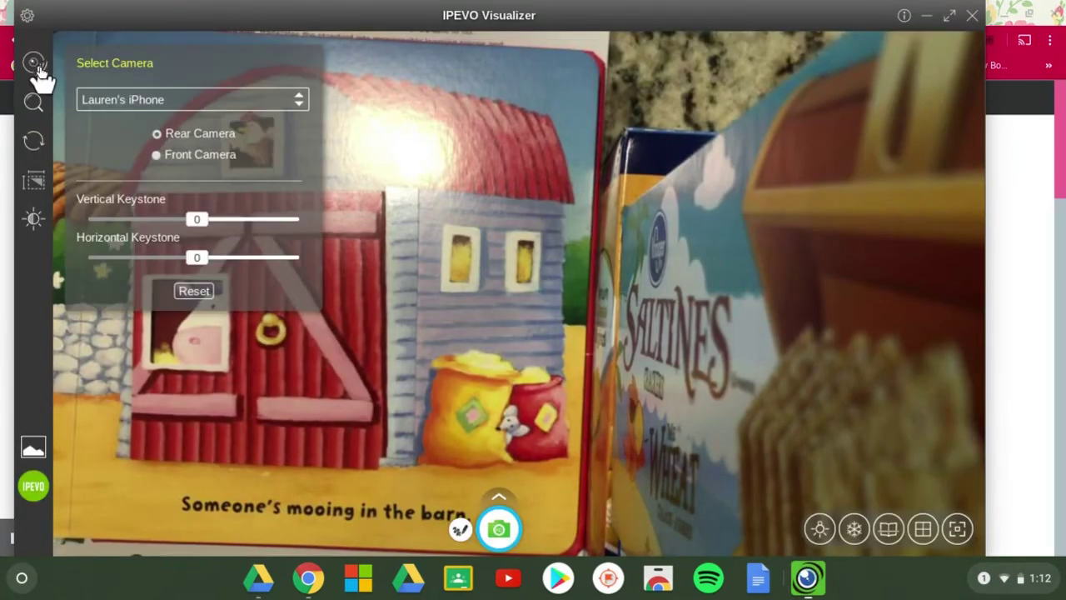
left_click(124, 104)
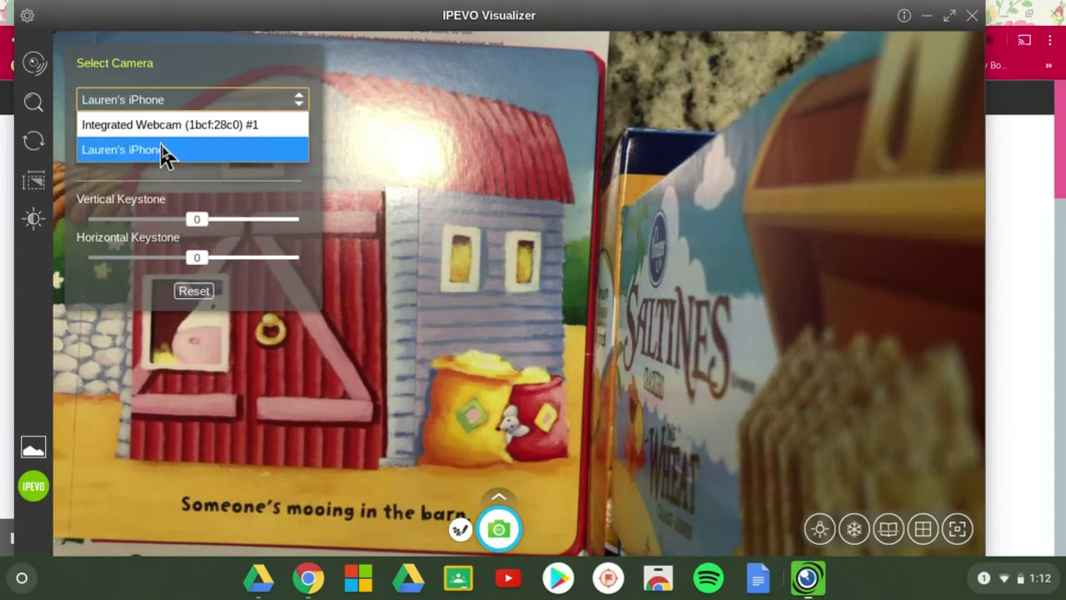
left_click(792, 250)
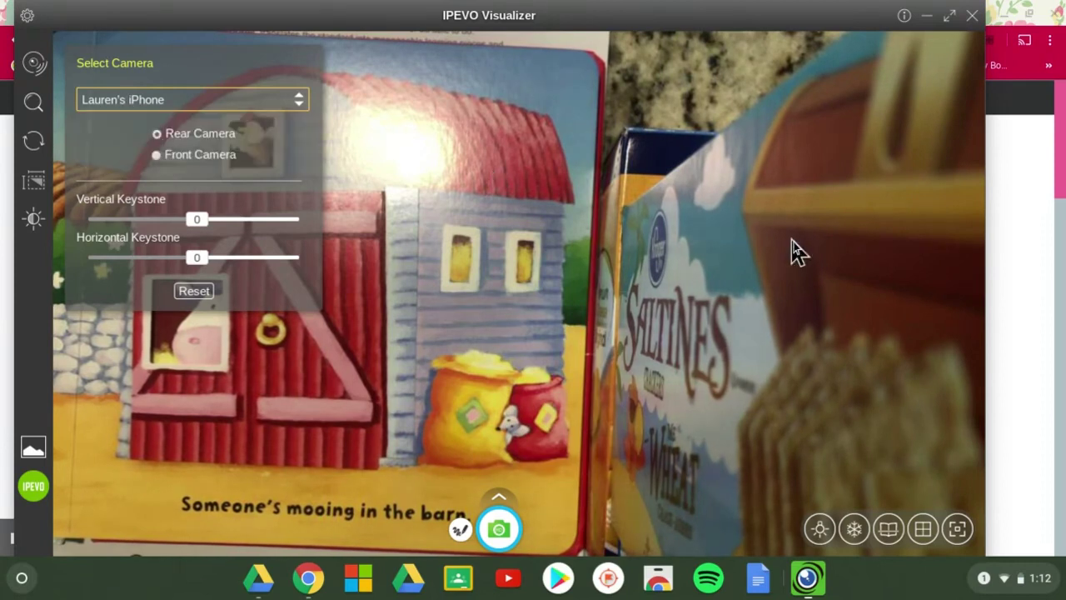
left_click(792, 250)
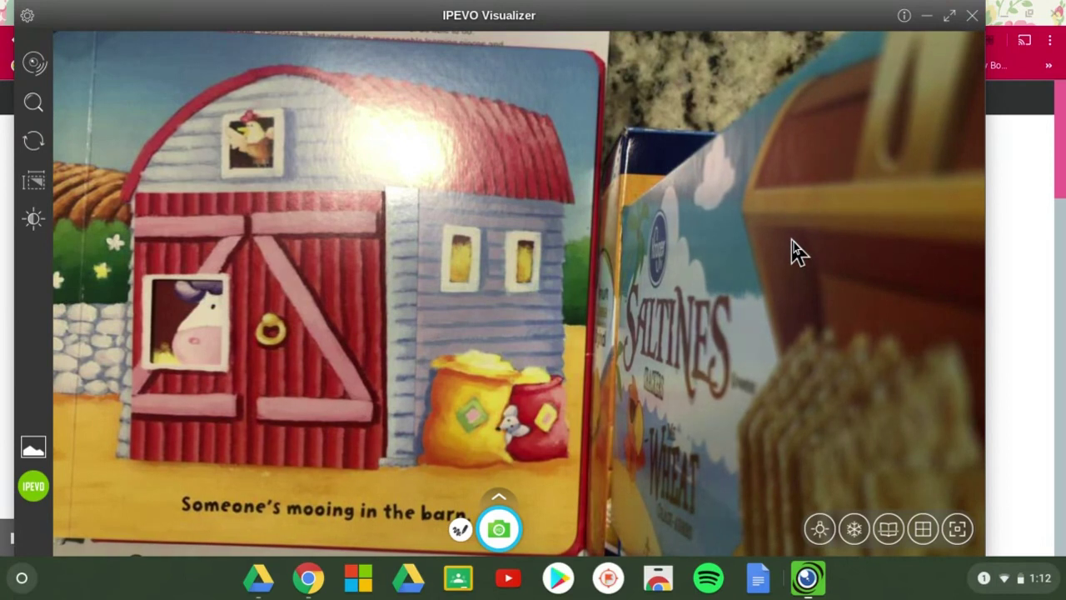
left_click(1033, 233)
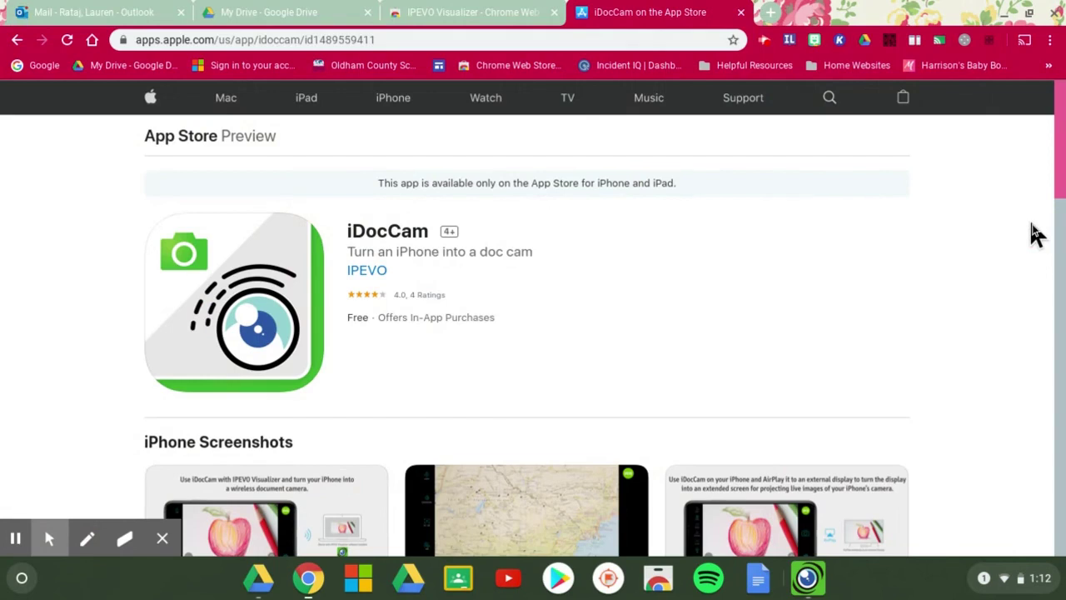